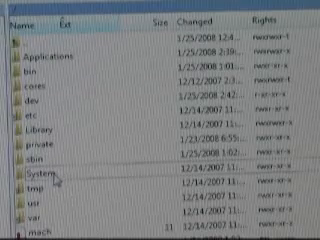
double_click(42, 172)
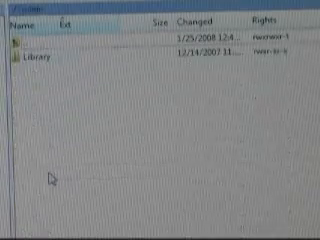
double_click(38, 57)
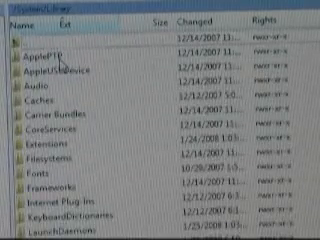
double_click(52, 128)
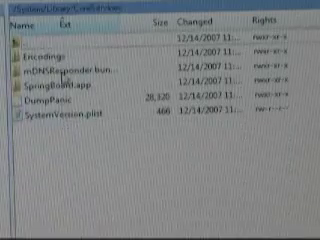
double_click(62, 86)
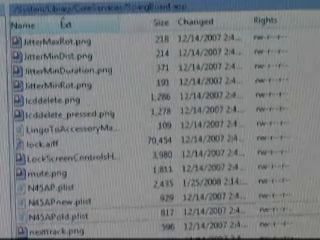
left_click(18, 42)
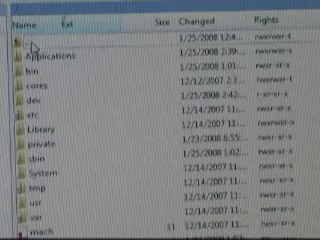
double_click(72, 60)
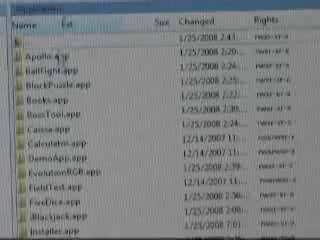
double_click(58, 44)
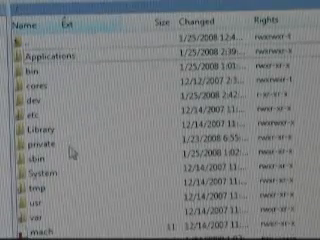
double_click(58, 58)
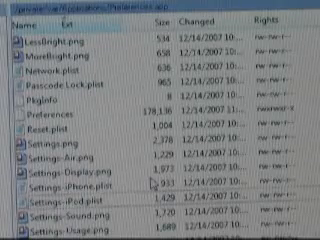
left_click(75, 186)
right_click(78, 186)
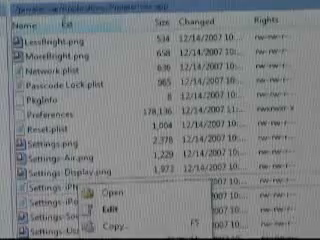
left_click(238, 123)
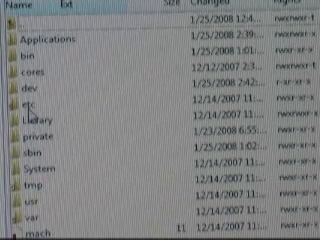
Navigate through System, Library, CoreServices and SpringBoard.app into its English.lproj folder.
double_click(46, 170)
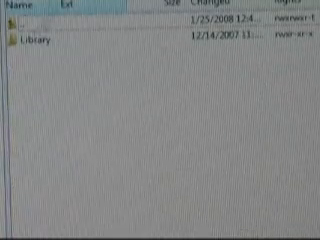
double_click(34, 42)
double_click(48, 118)
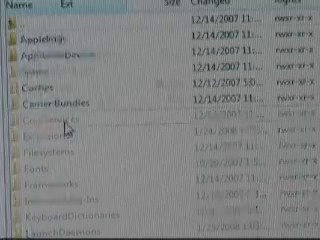
double_click(58, 72)
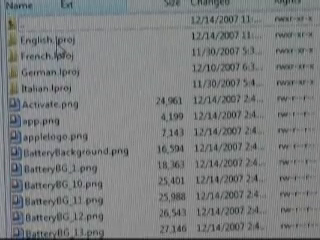
double_click(45, 40)
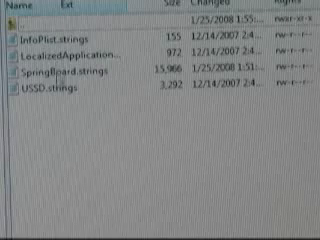